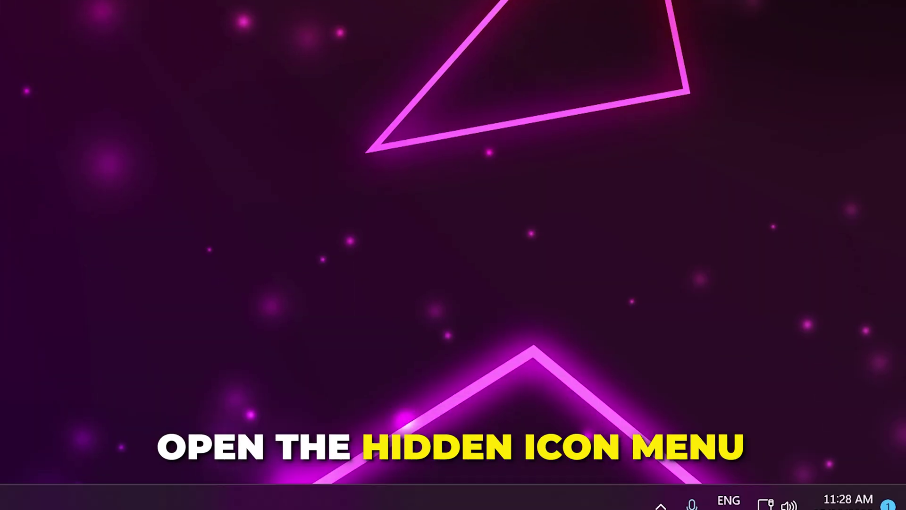
- Quit Discord completely from its hidden system tray icon
click(661, 495)
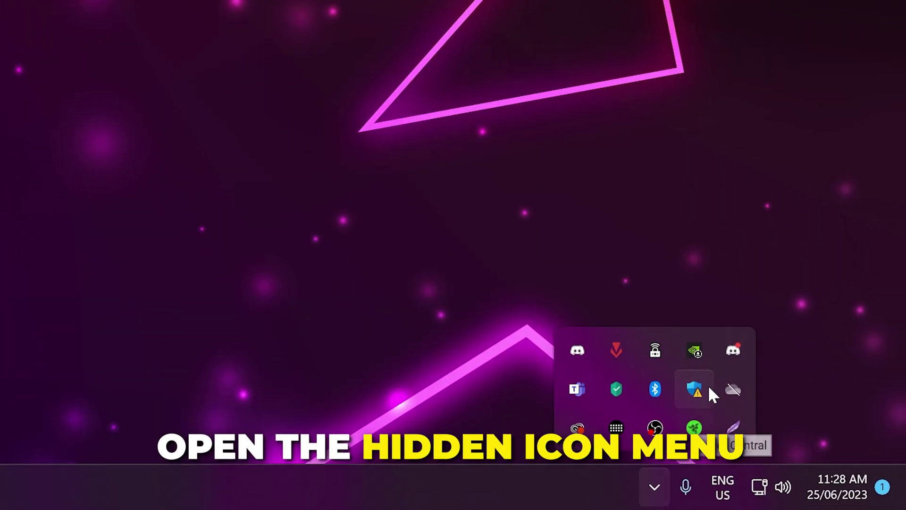
right_click(733, 350)
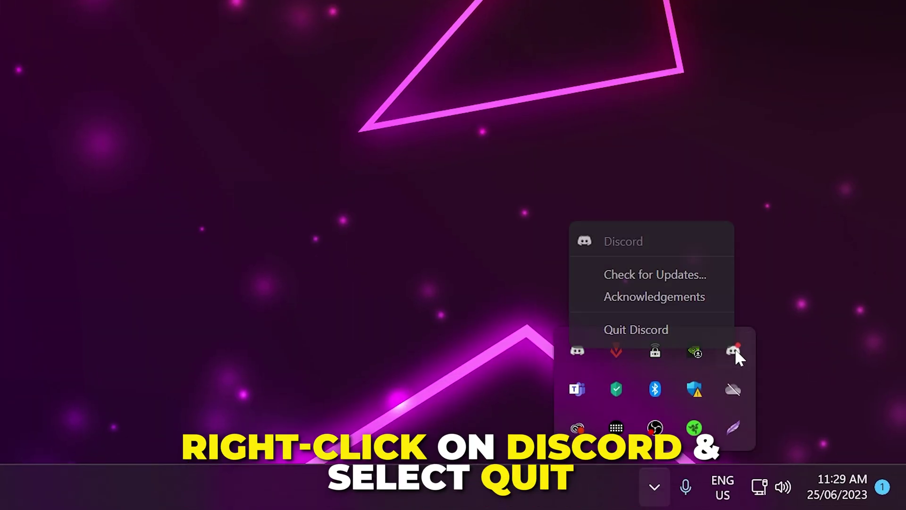
click(693, 332)
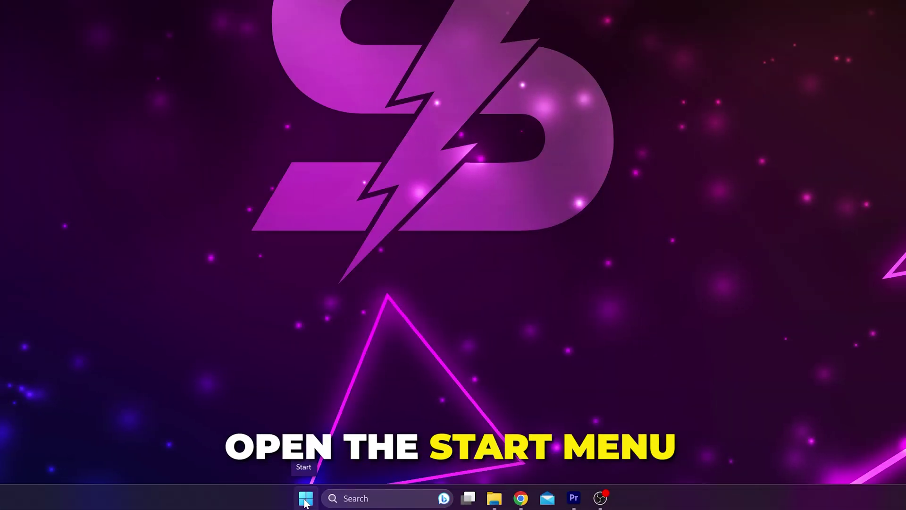
- Relaunch Discord as administrator from a Start menu search
click(304, 496)
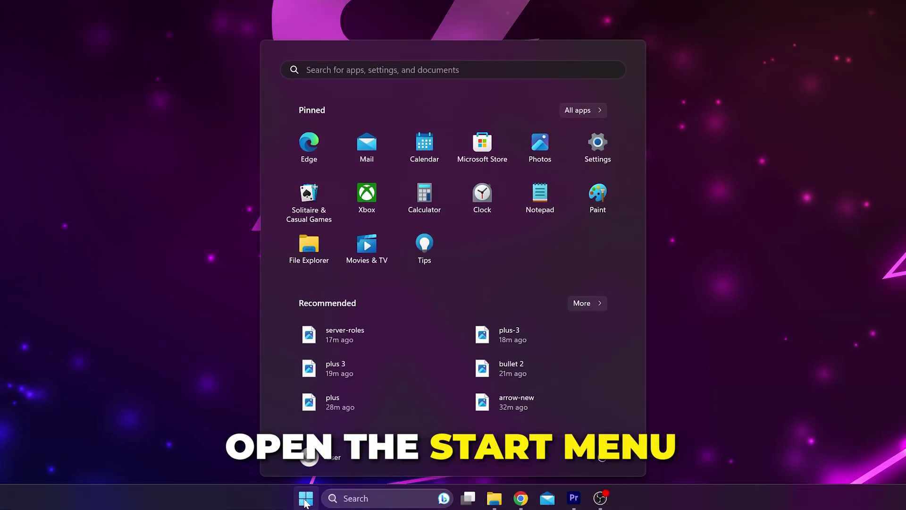
text(discord)
right_click(283, 160)
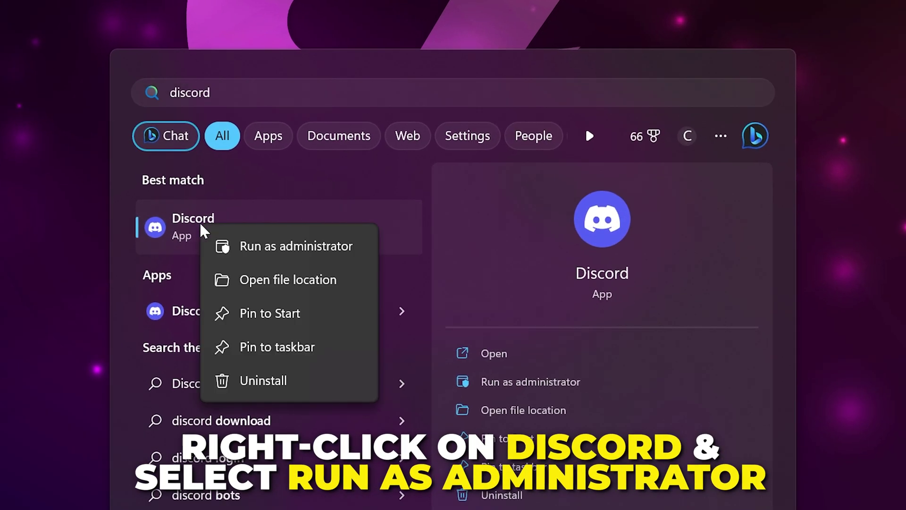
click(322, 252)
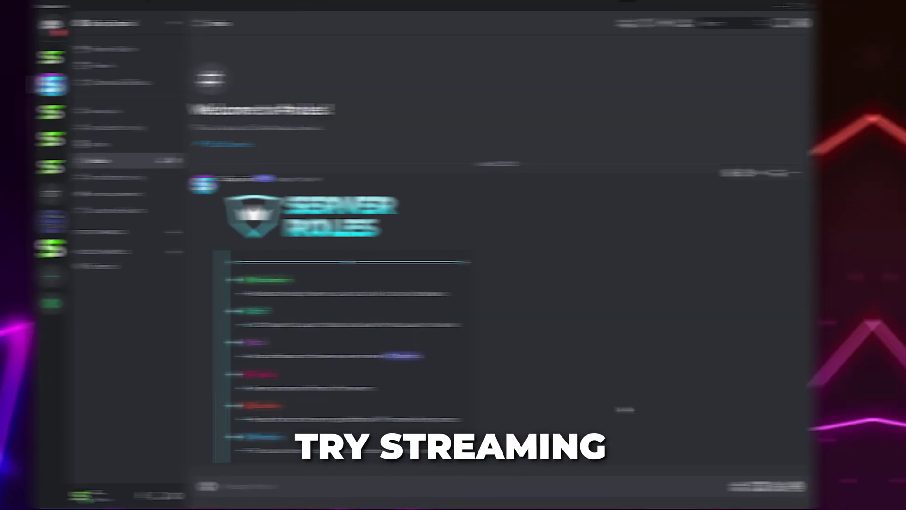
- Switch Hardware-accelerated GPU scheduling to Off in Windows' Default graphics settings
click(292, 498)
text(graphics settings)
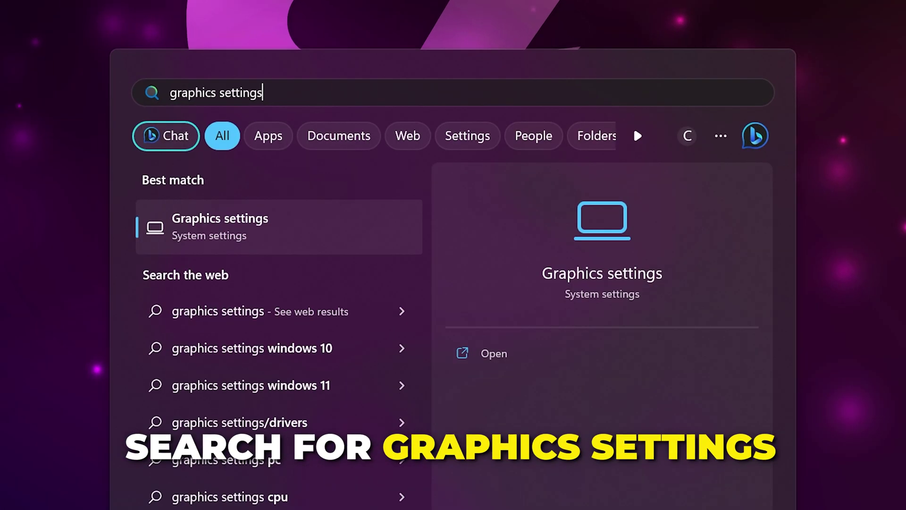
click(220, 228)
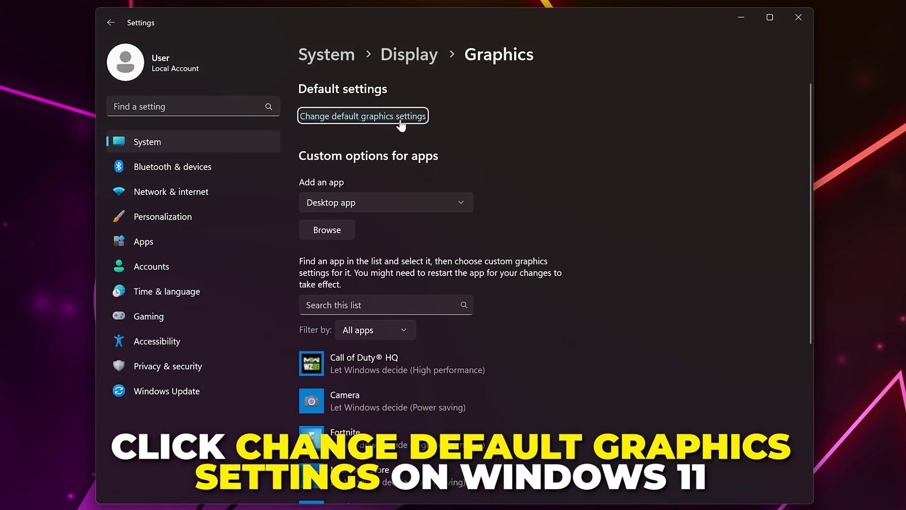
click(415, 121)
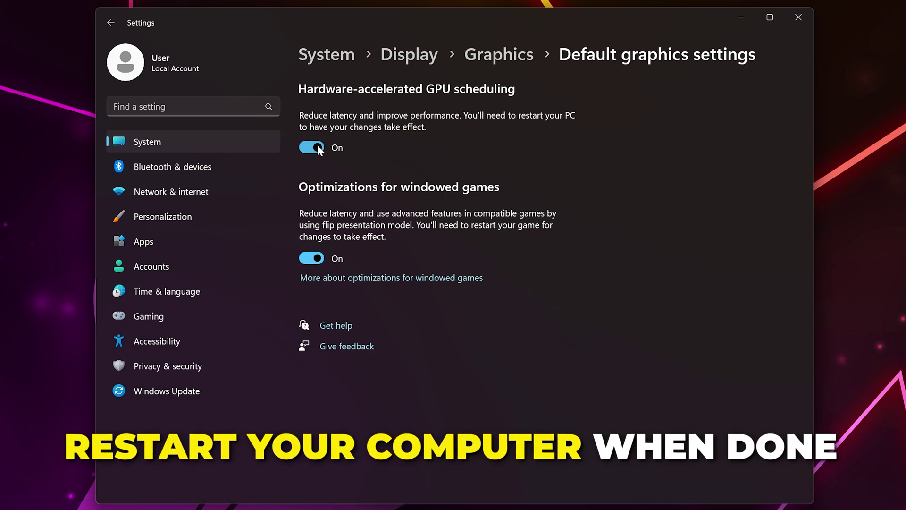
click(316, 147)
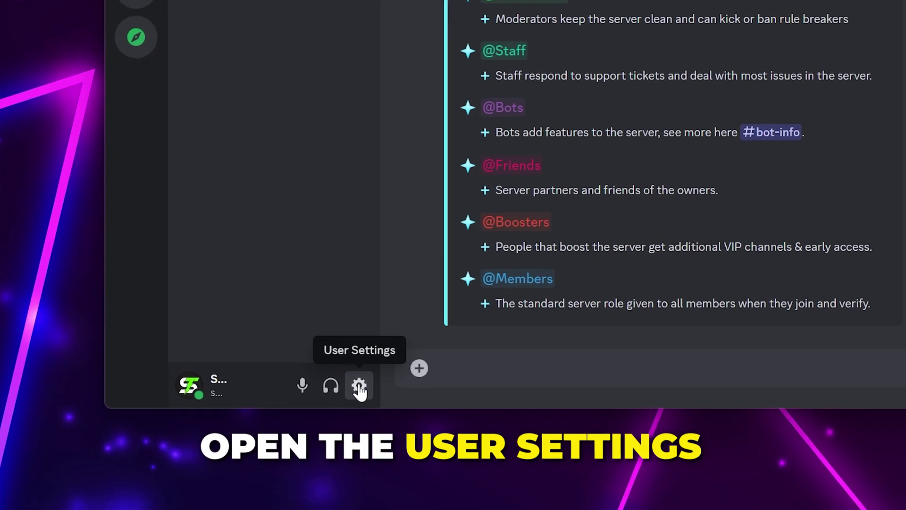
- In Voice & Video, keep the OpenH264 codec enabled and turn off Hardware Acceleration
click(205, 495)
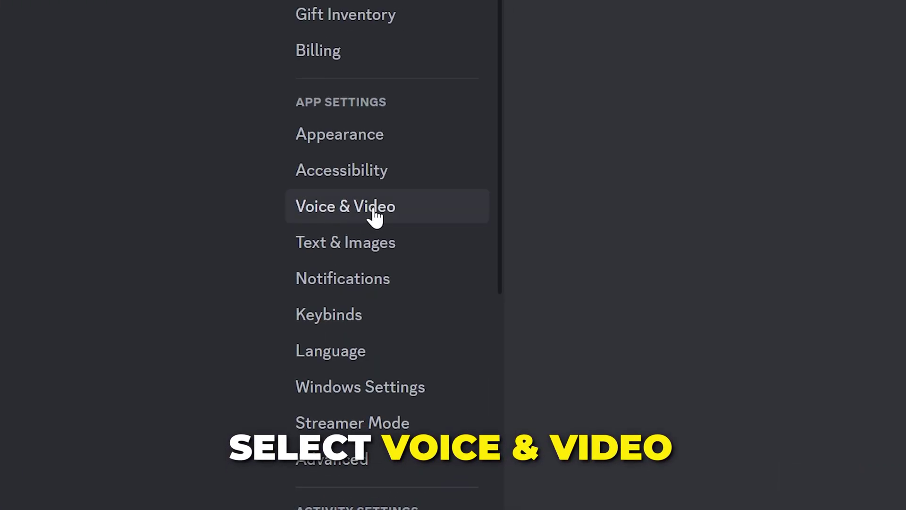
click(420, 136)
scroll(519, 378, down, 10)
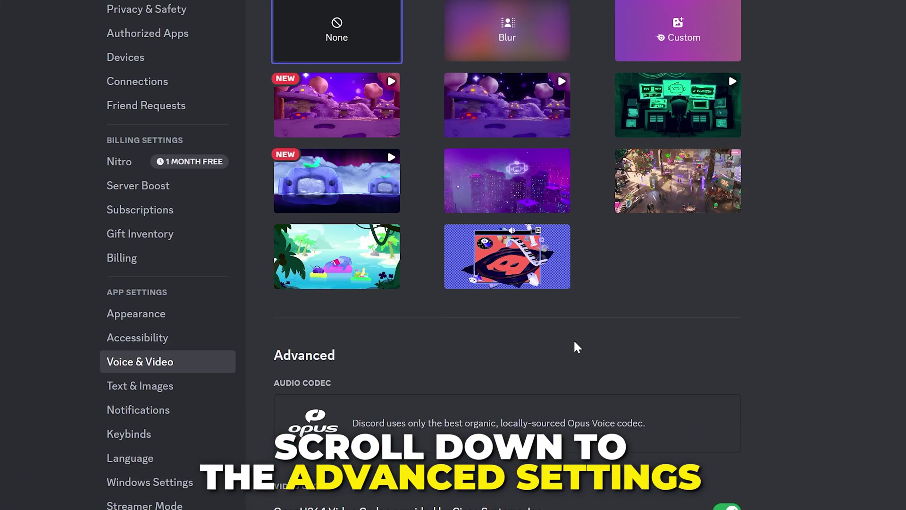
scroll(575, 342, down, 6)
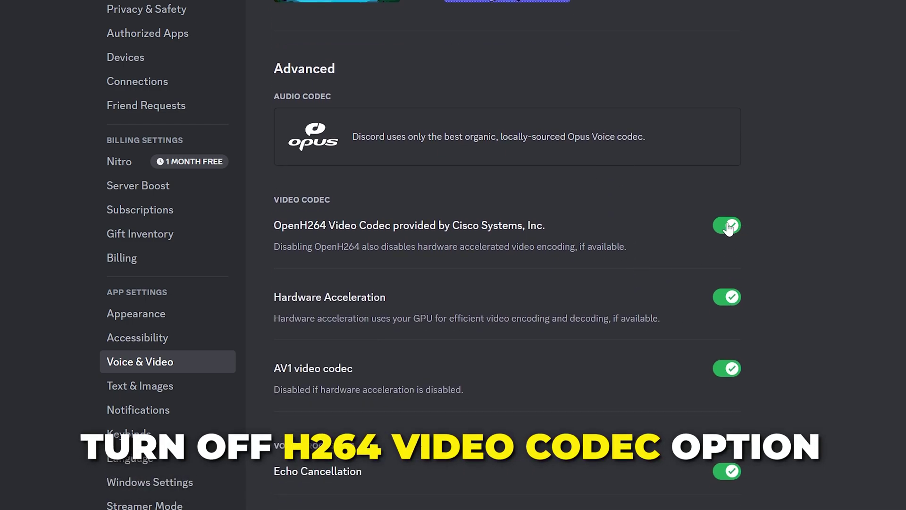
click(722, 230)
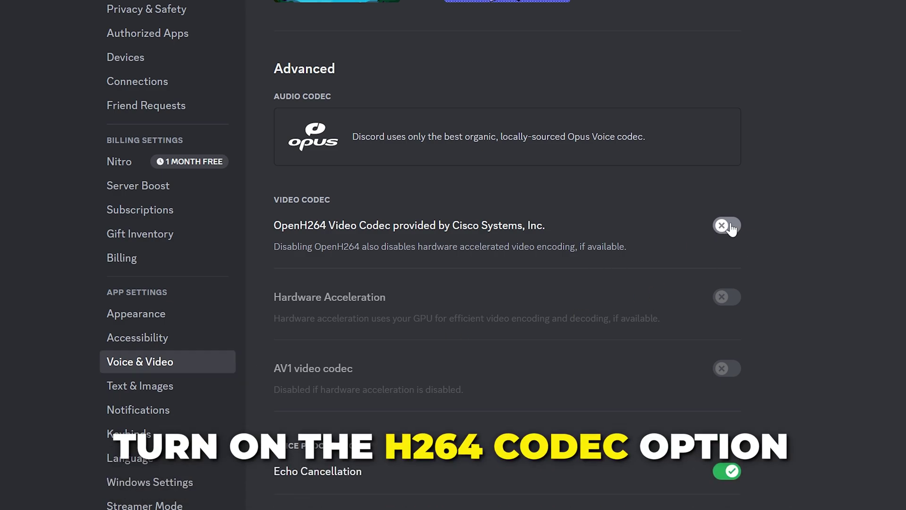
click(727, 229)
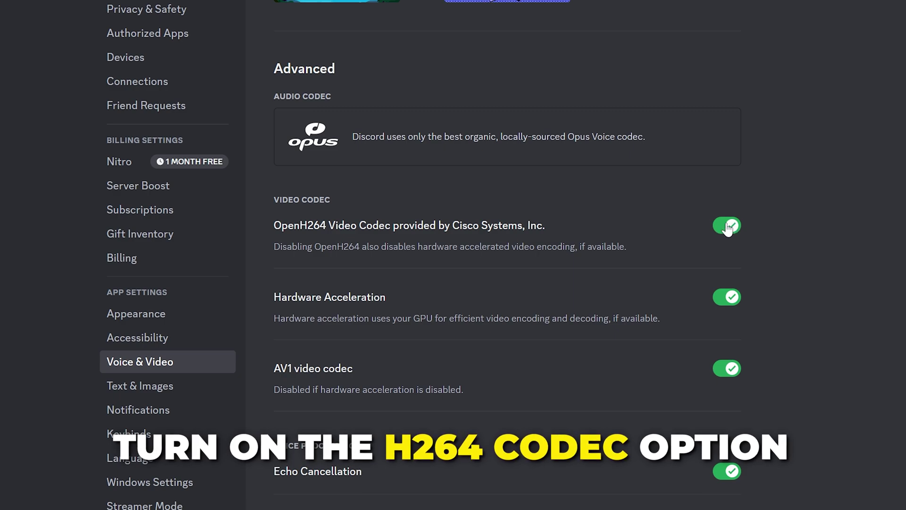
click(717, 299)
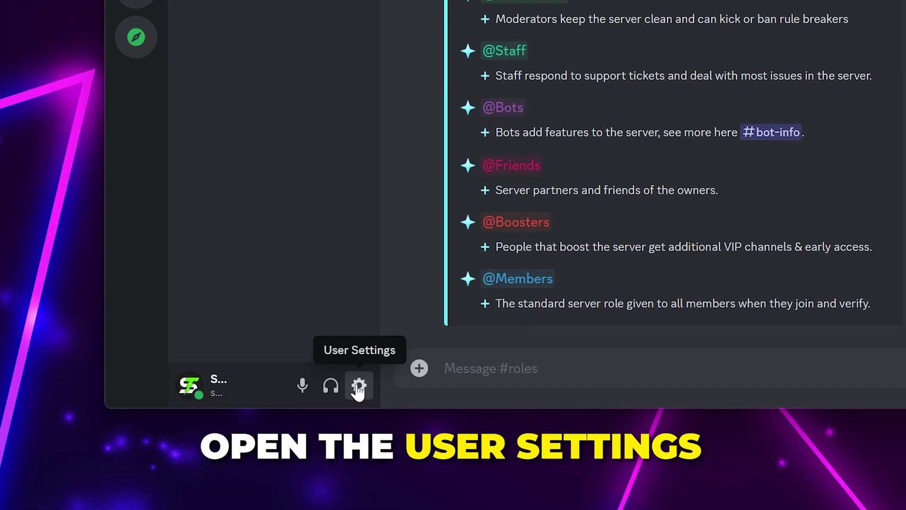
- Turn off app-wide Hardware Acceleration in Discord's Advanced settings
click(205, 496)
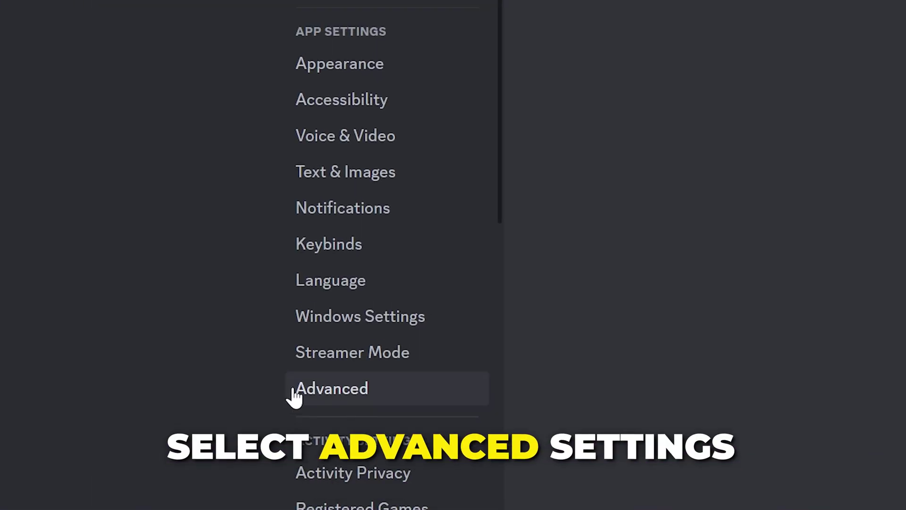
click(339, 394)
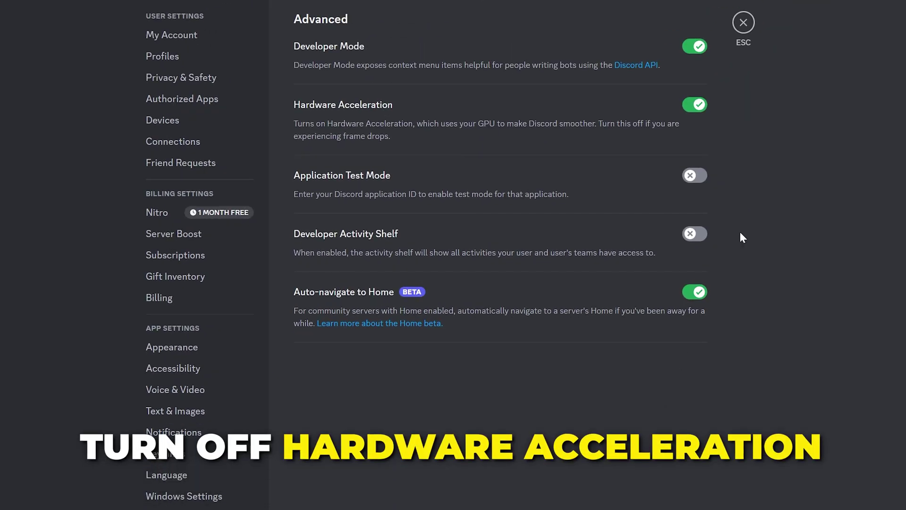
click(694, 105)
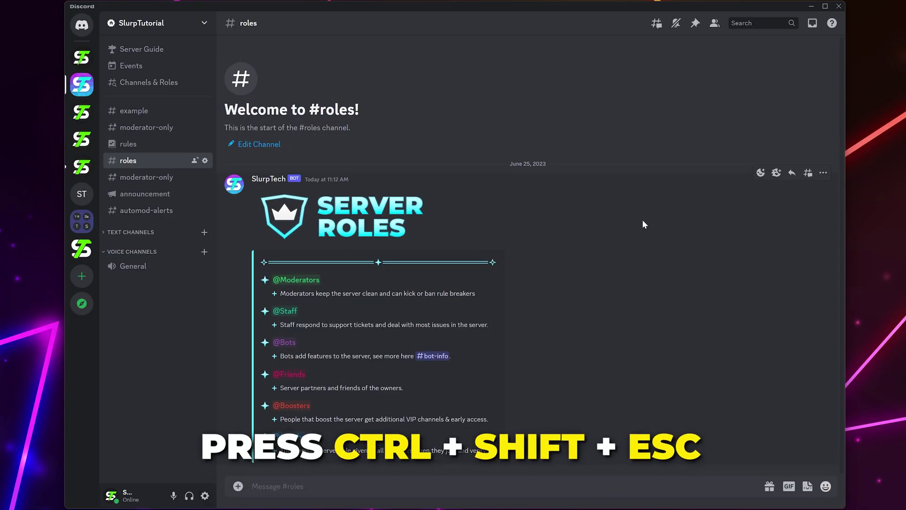
- End the Google Chrome task from Task Manager's Processes list
key(shift)
key(ctrl+shift+Escape)
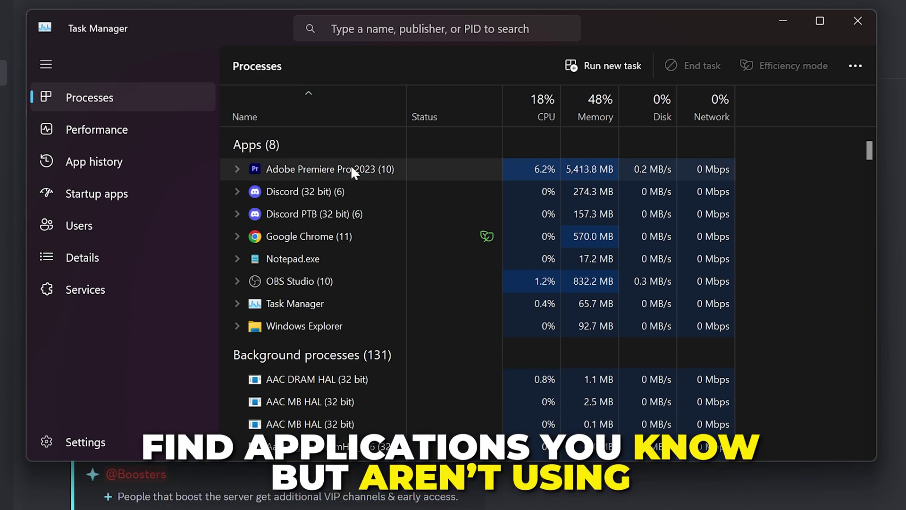
click(336, 236)
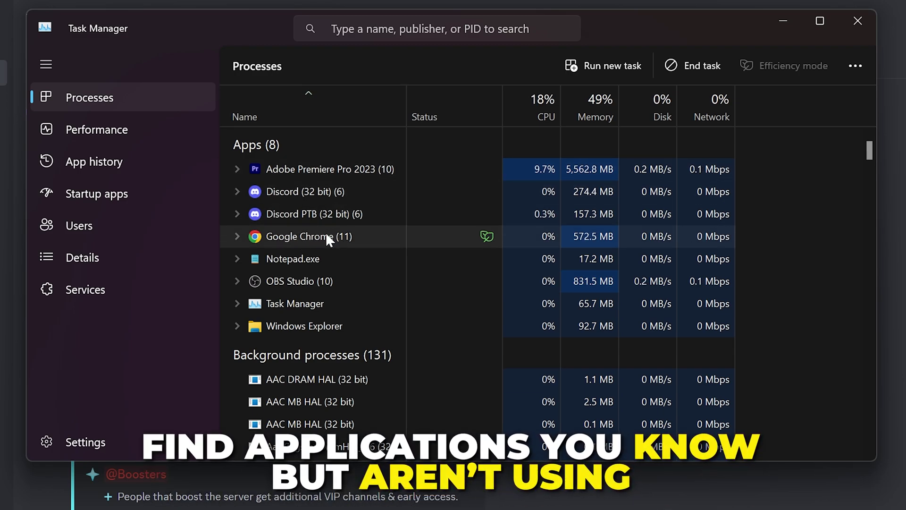
right_click(325, 236)
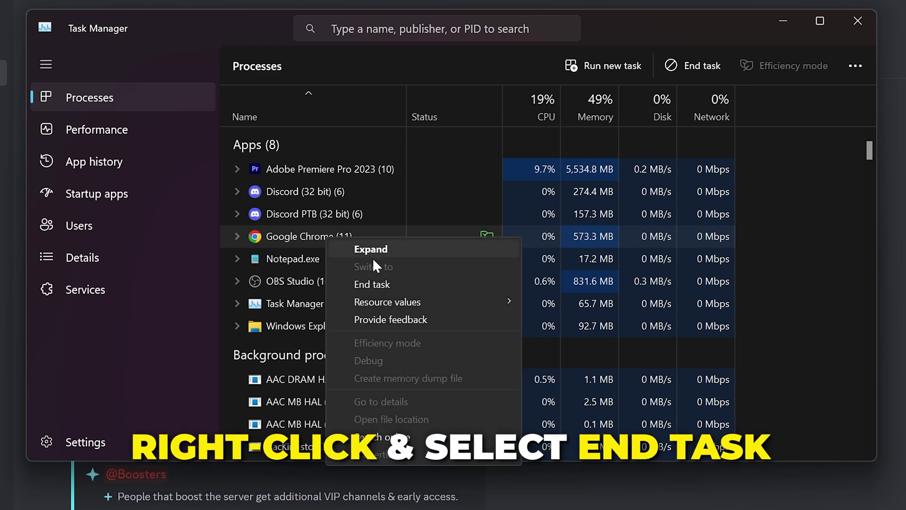
click(379, 284)
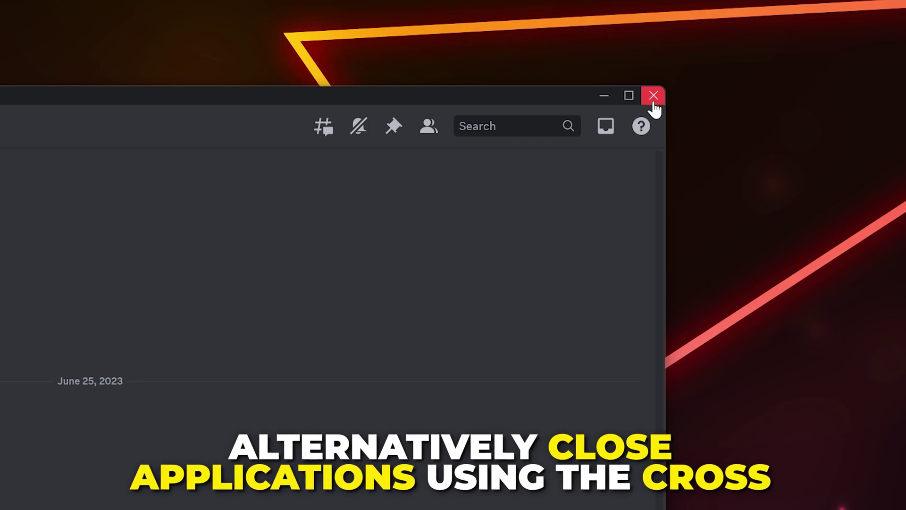
- Close the Discord window and quit Discord PTB from the system tray
click(653, 97)
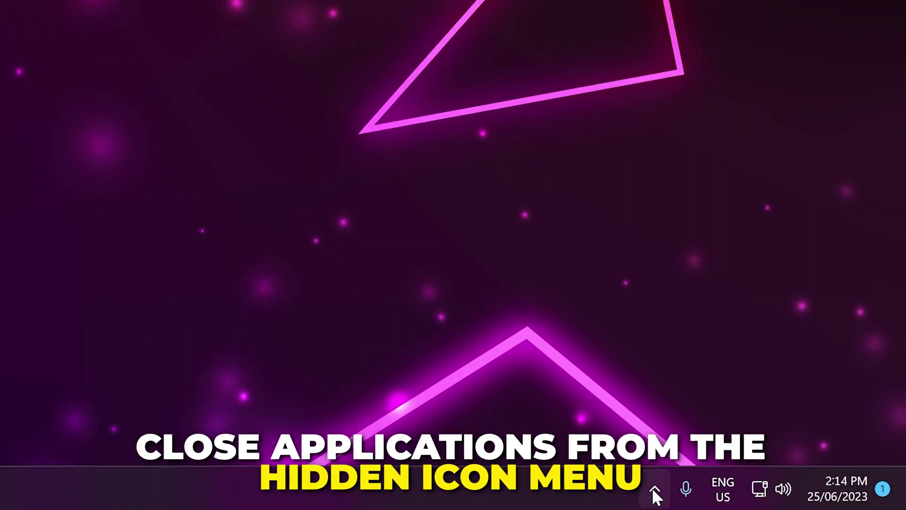
click(654, 489)
right_click(578, 351)
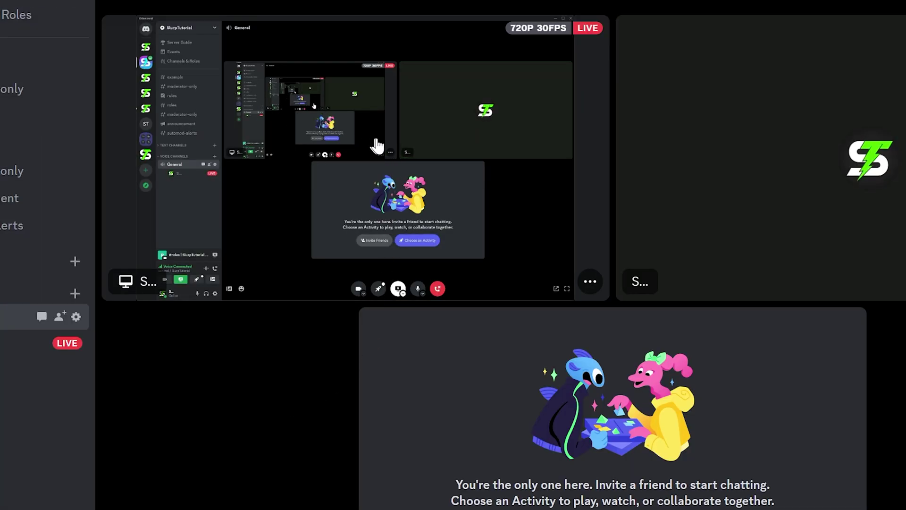
- Uncheck Show My Screen Share on your own stream and confirm
right_click(426, 140)
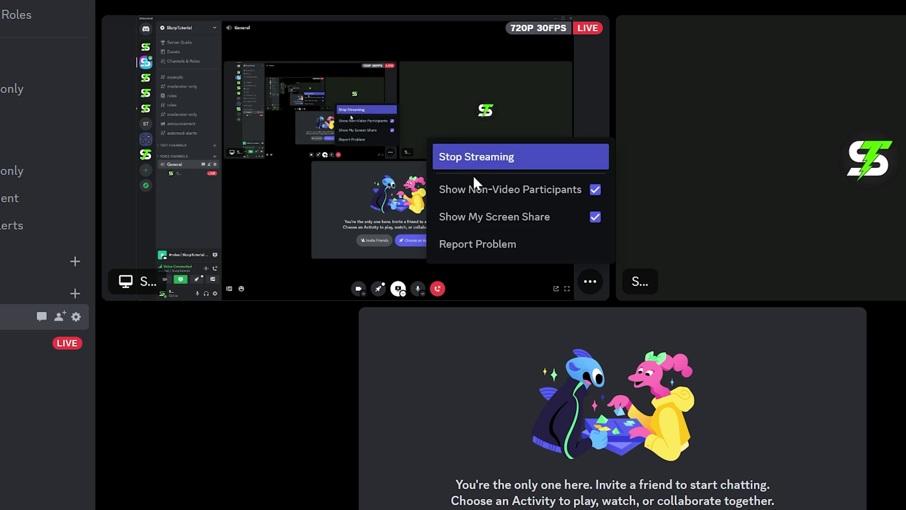
click(532, 220)
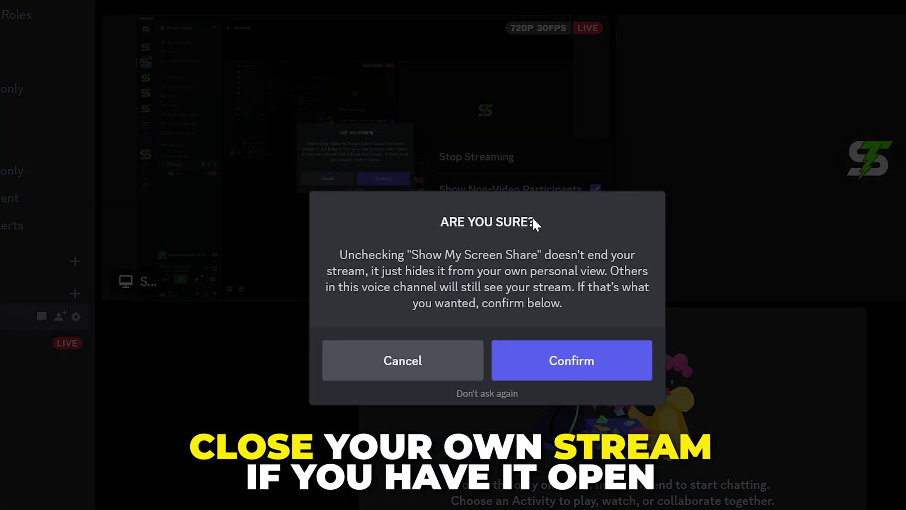
click(567, 367)
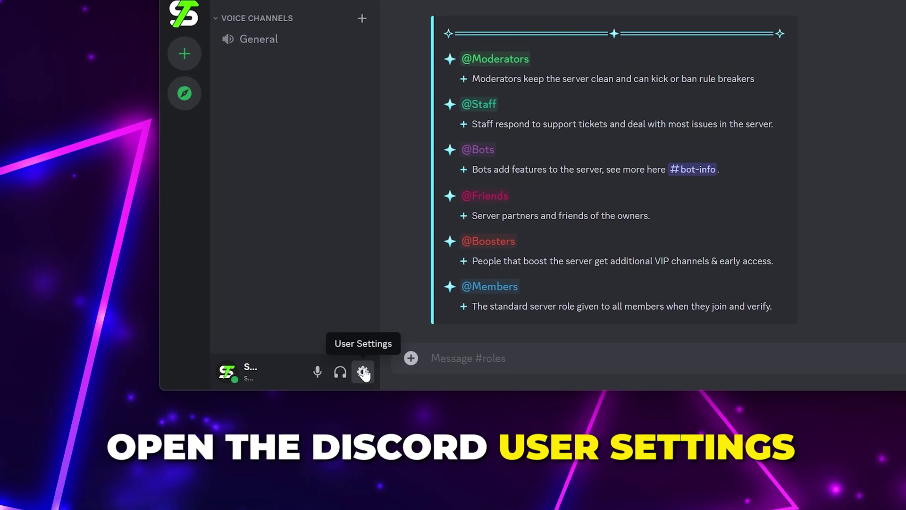
- Disable Quality of Service High Packet Priority in Voice & Video settings
click(205, 495)
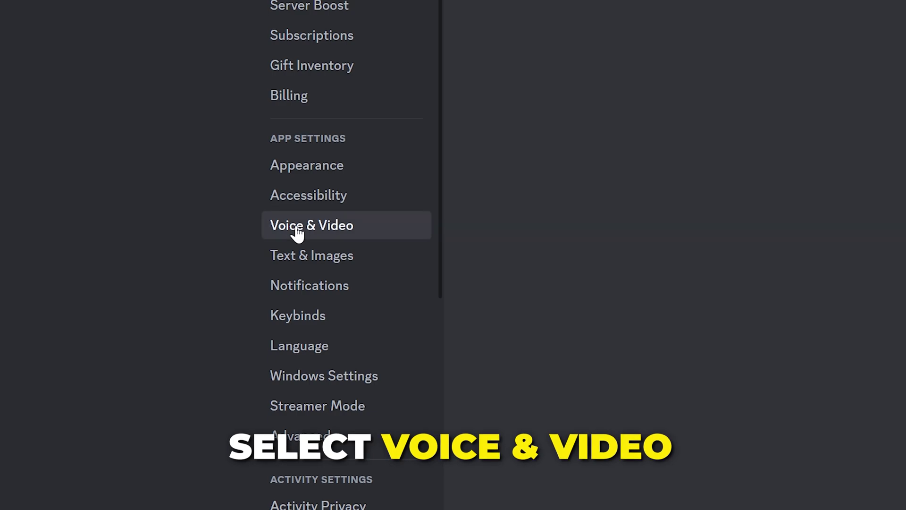
click(297, 231)
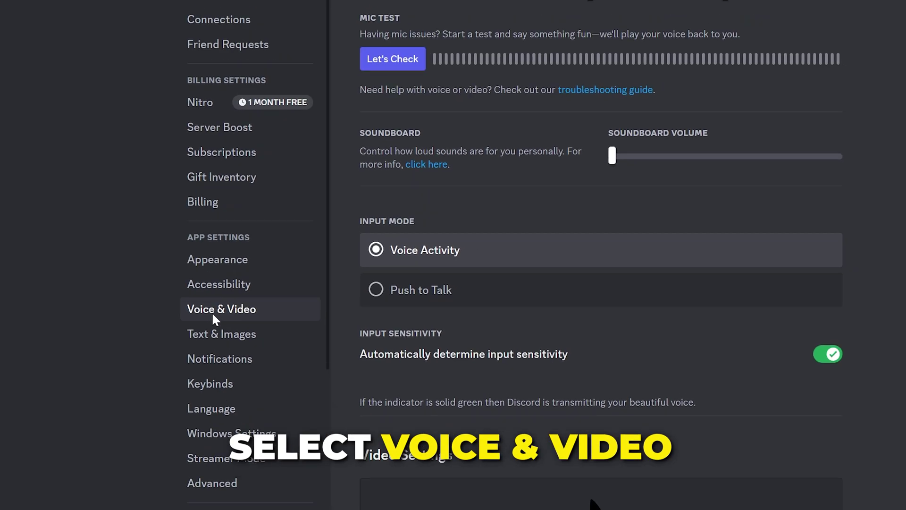
scroll(614, 387, down, 15)
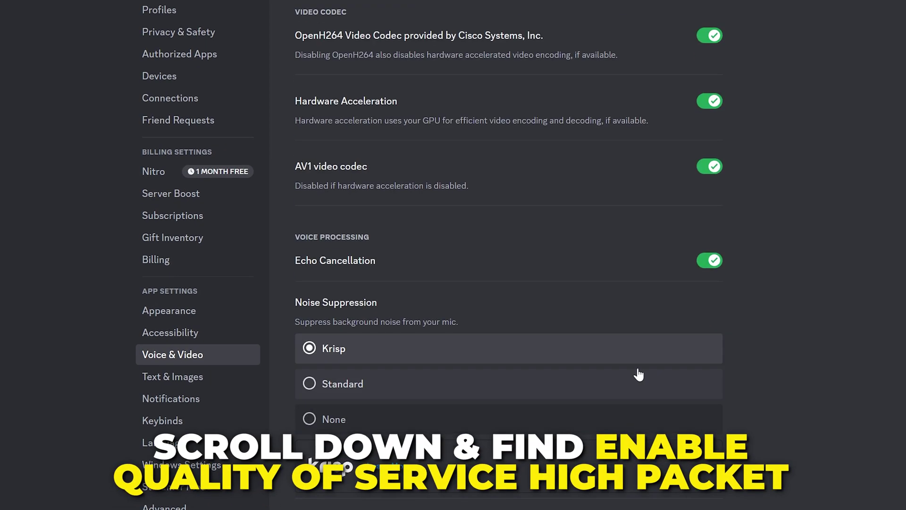
scroll(639, 374, down, 8)
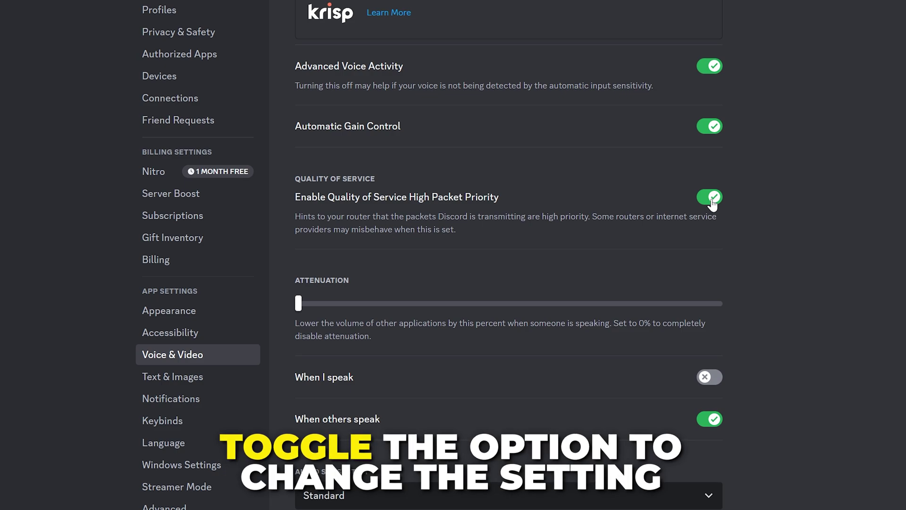
click(713, 202)
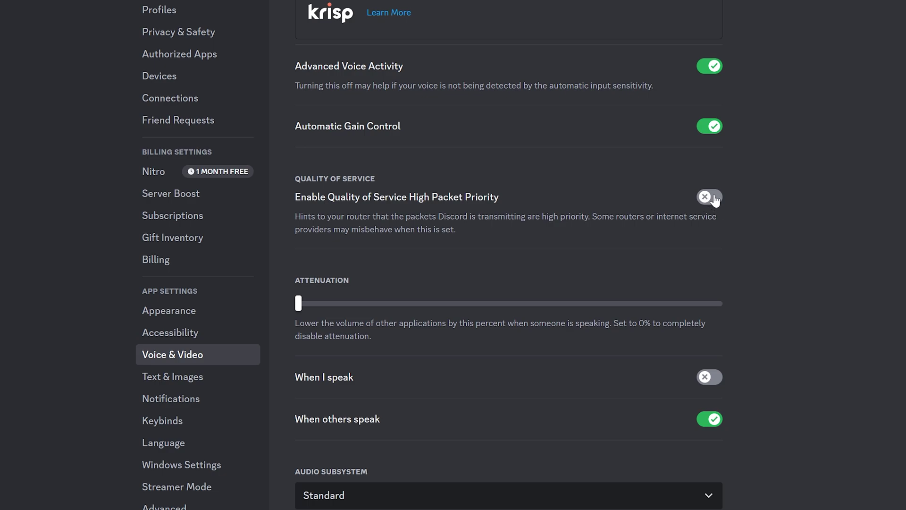
- Toggle the advanced screen capture technology option and close the settings
scroll(759, 253, down, 7)
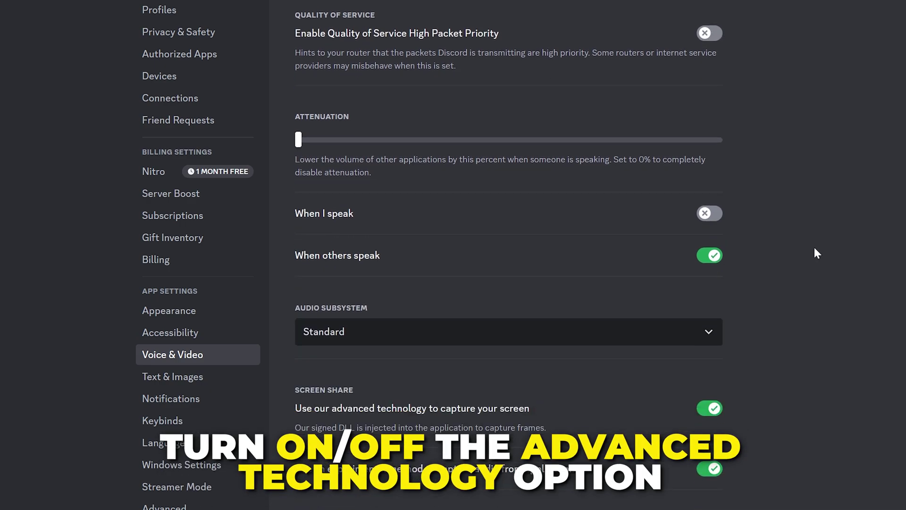
click(712, 250)
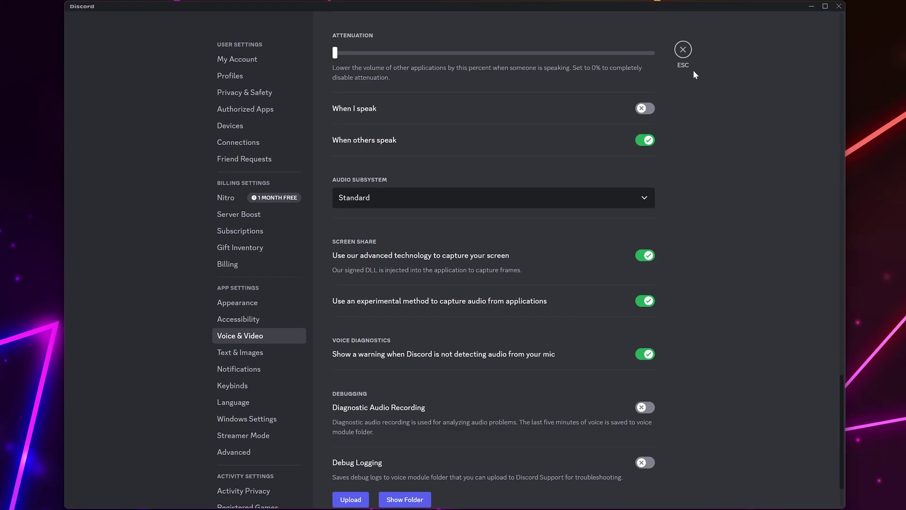
click(683, 49)
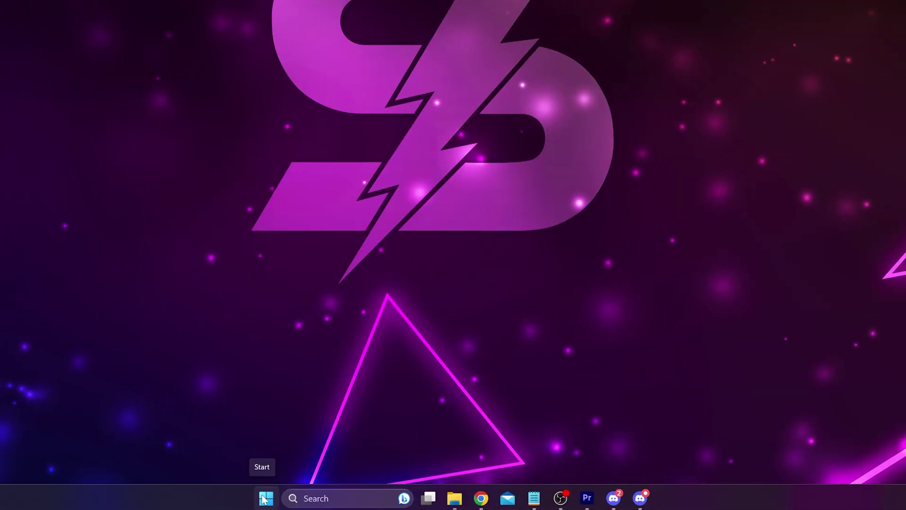
- Start Command Prompt as administrator from a Start search for cmd
click(264, 498)
text(cmd)
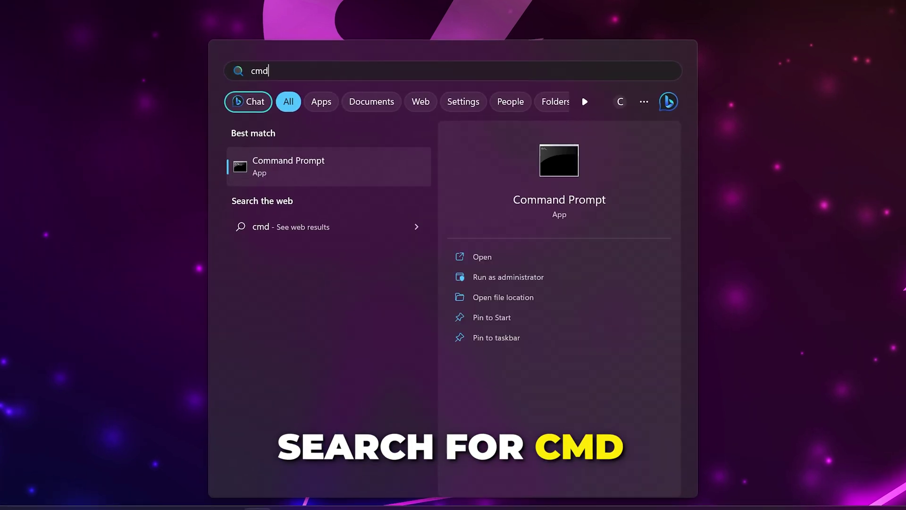
right_click(289, 167)
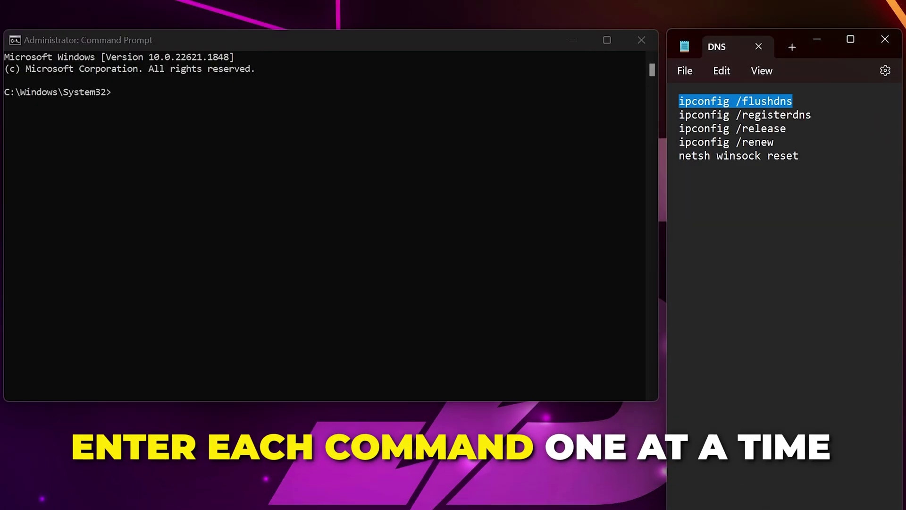
- Run ipconfig /flushdns to flush the DNS Resolver Cache
click(200, 105)
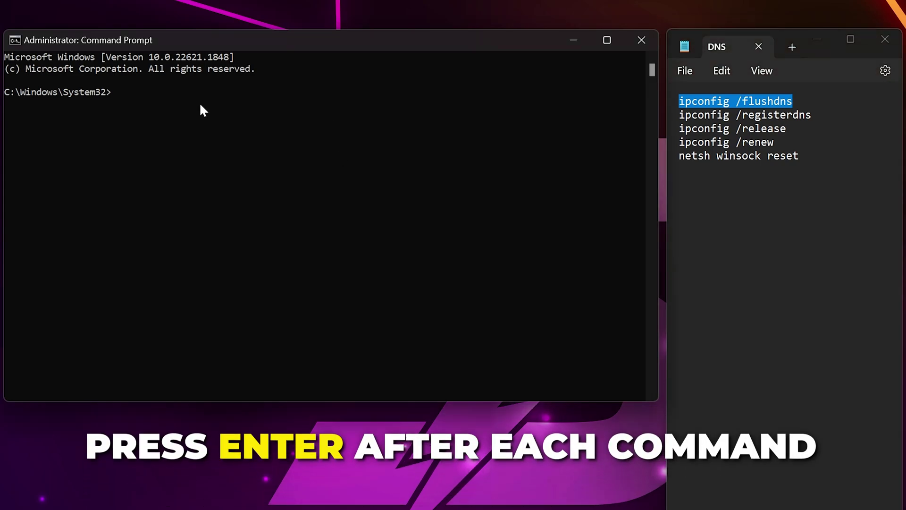
text(ipconfig /flushdns)
key(Return)
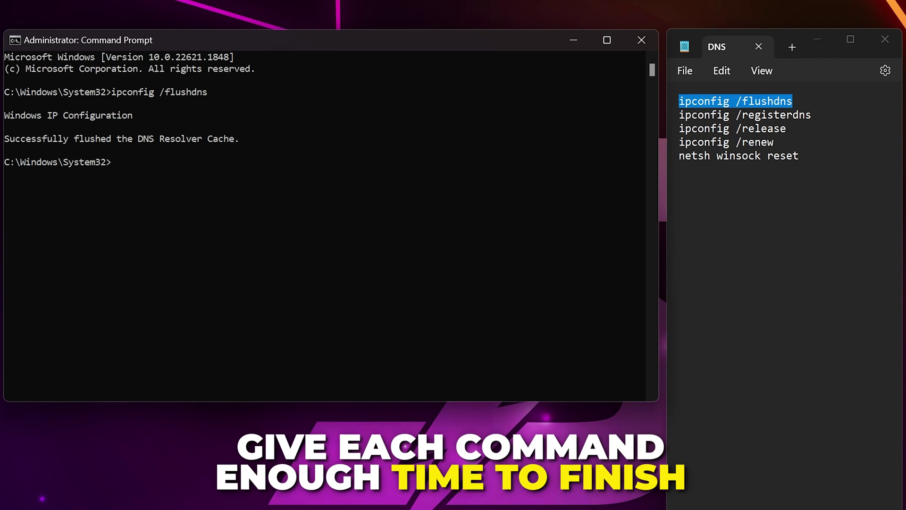
drag(811, 115, 691, 114)
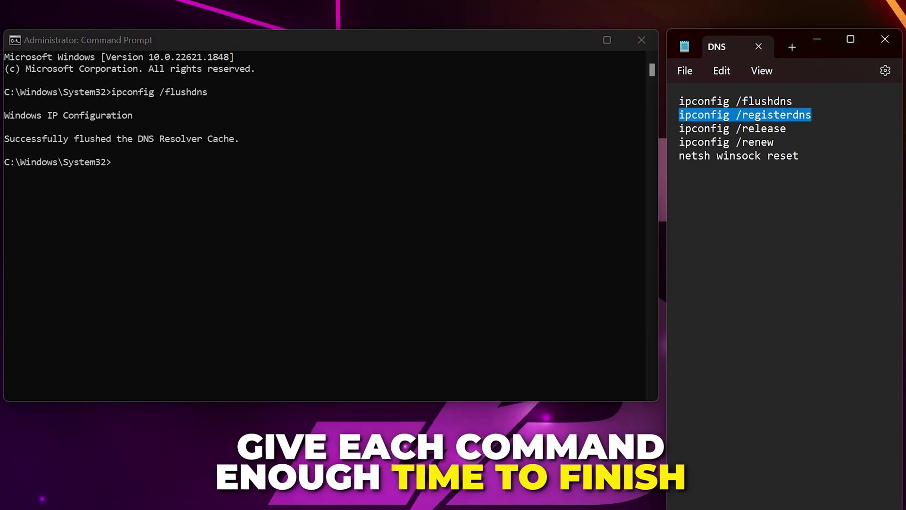